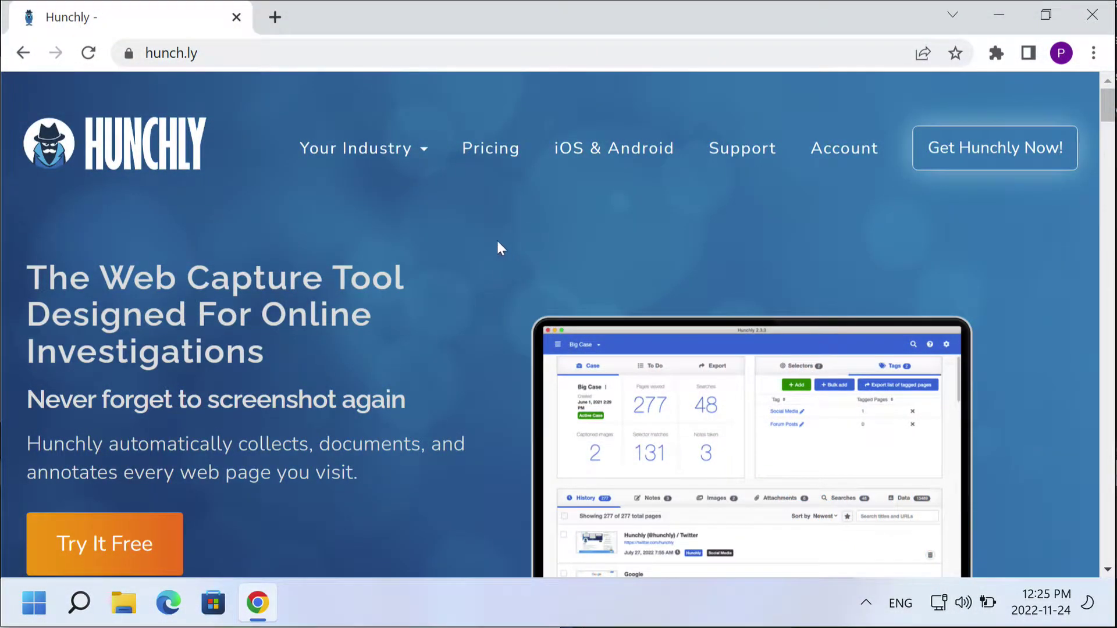
Open the 'Your Hunchly License is Inside' email in Gmail and download hunchlylicense_2023-12-31.hlic.
left_click(313, 53)
type("google.com/mail/u/0/#inbox")
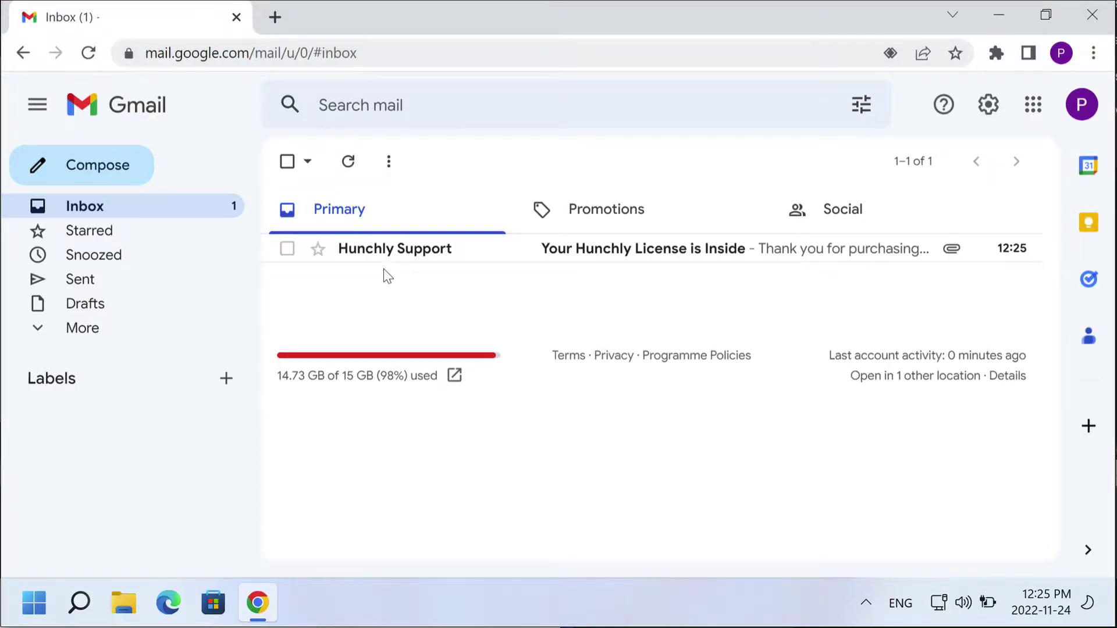
mouse_move(559, 249)
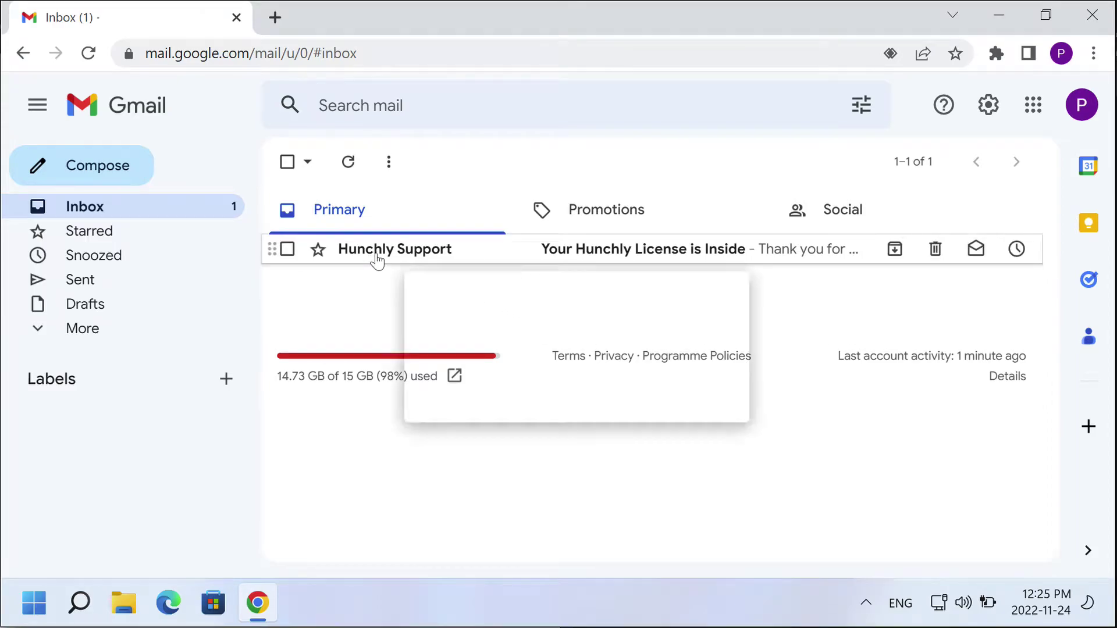
left_click(376, 256)
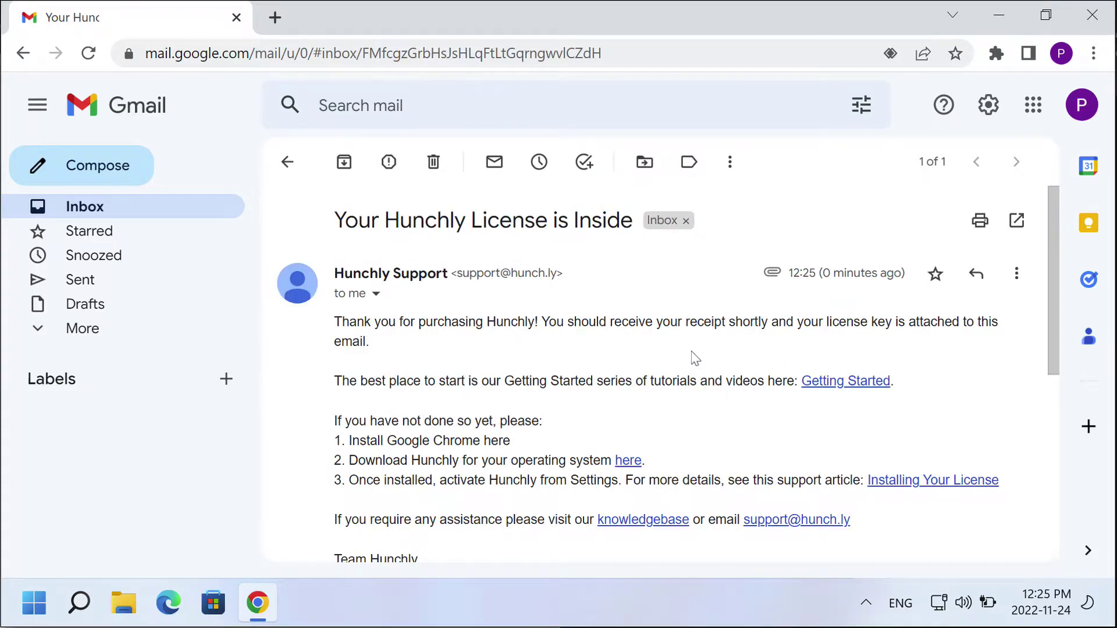
scroll(692, 357, "down", 4)
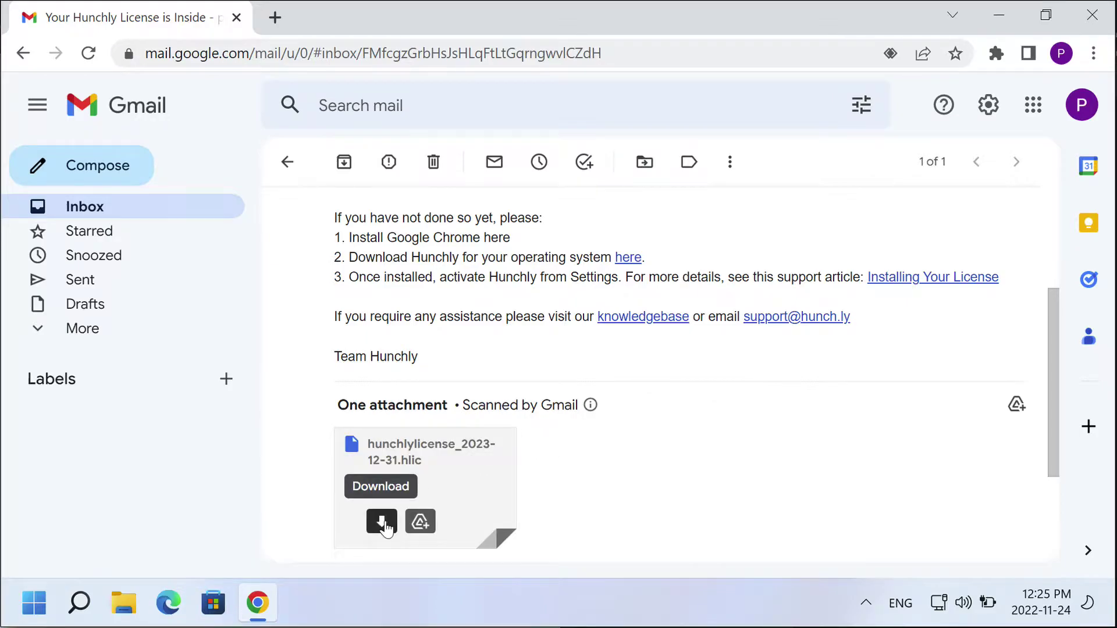
left_click(382, 522)
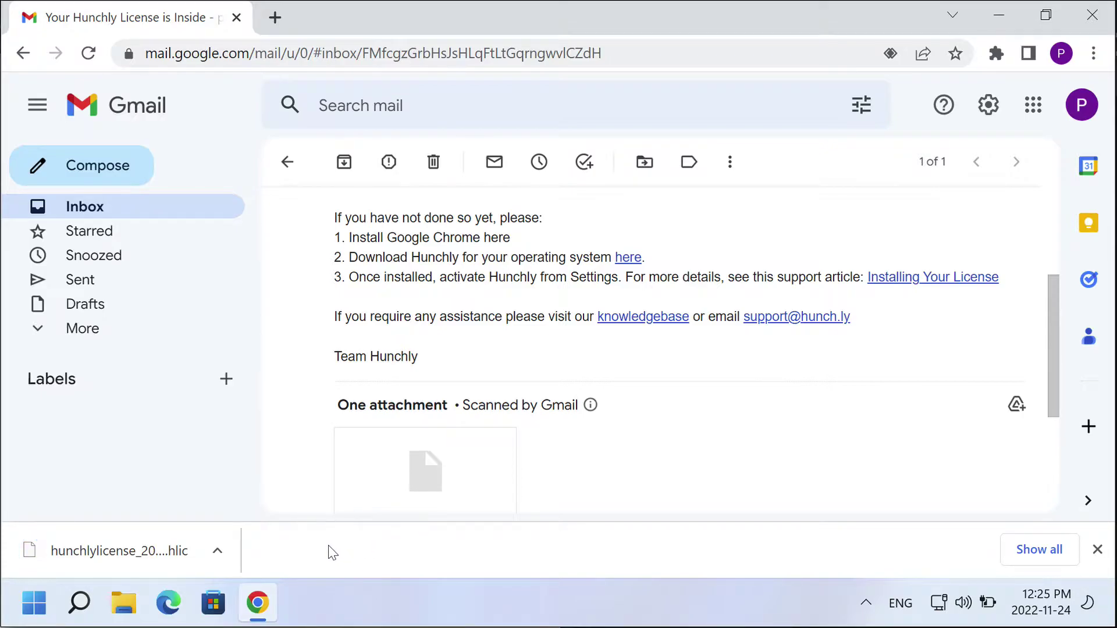
left_click(1097, 550)
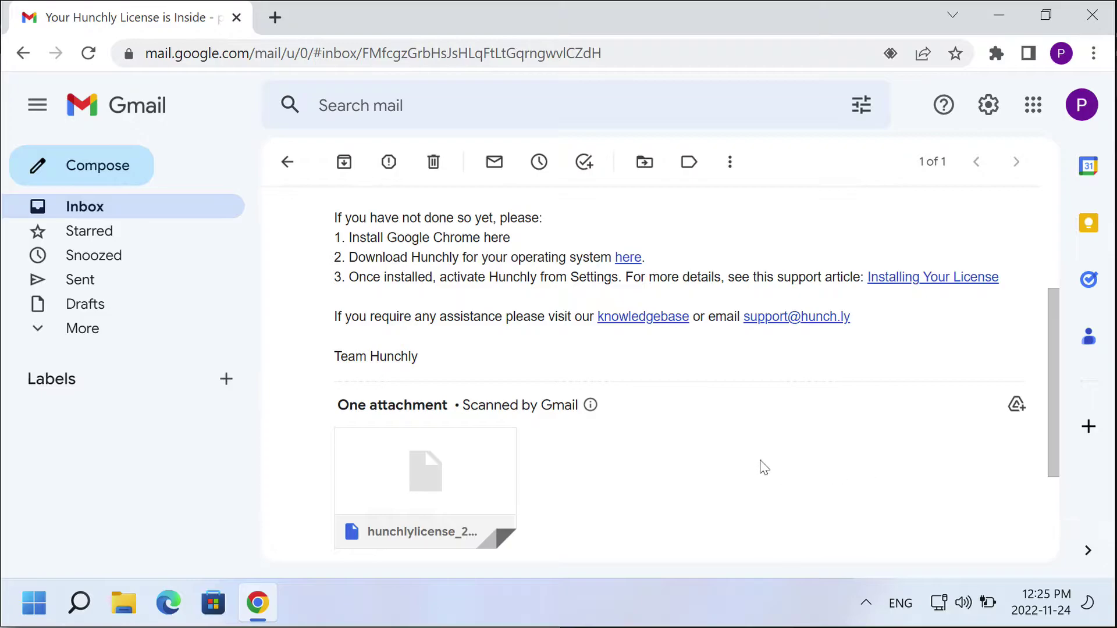
Go to hunch.ly and follow Get Hunchly Now! to the Hunchly downloads page.
left_click(512, 52)
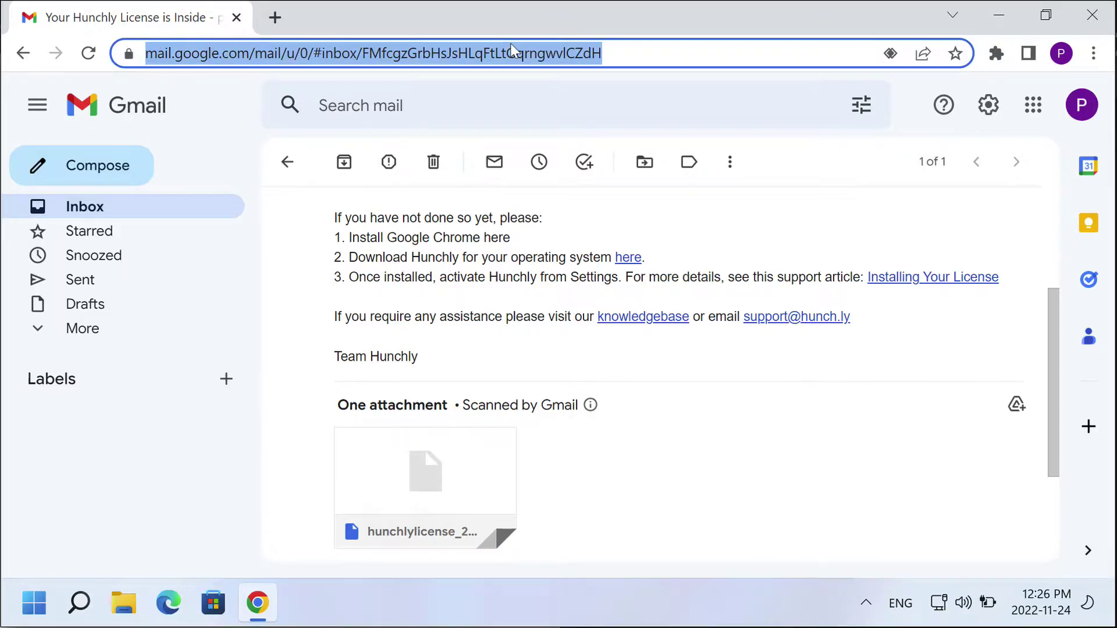
type("hunch.ly")
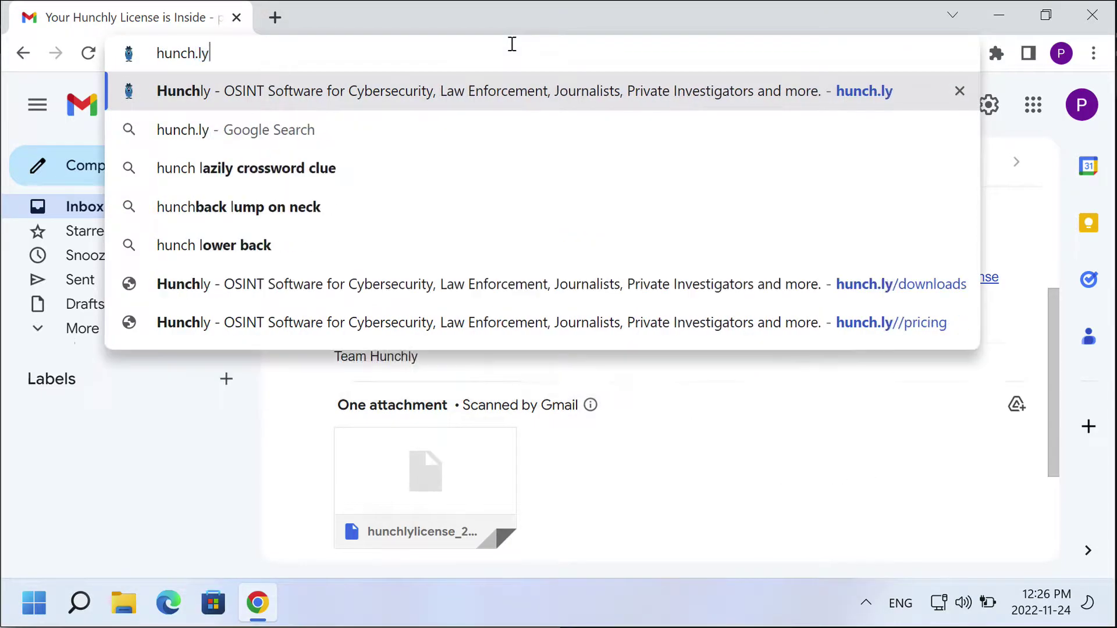
key("Return")
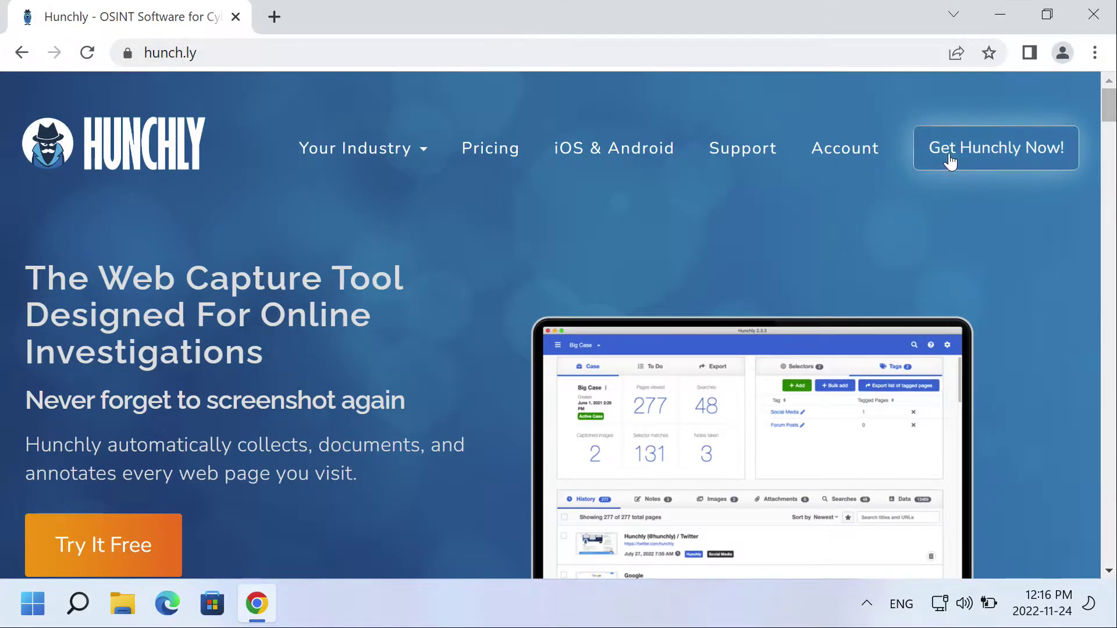
left_click(947, 157)
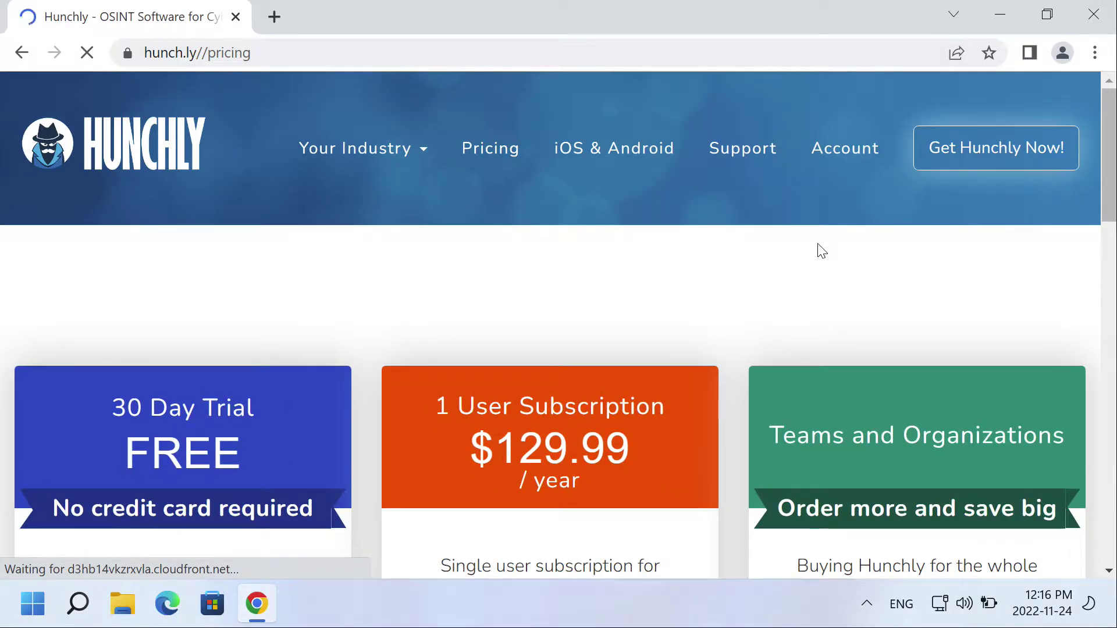
scroll(818, 247, "down", 2)
scroll(817, 250, "down", 3)
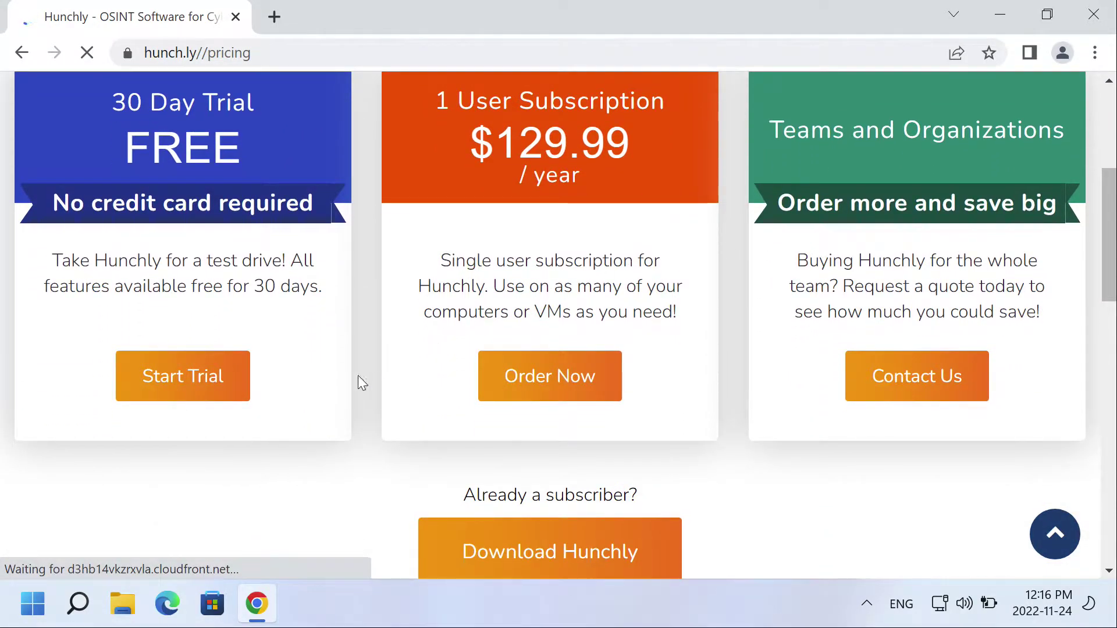
scroll(300, 401, "down", 2)
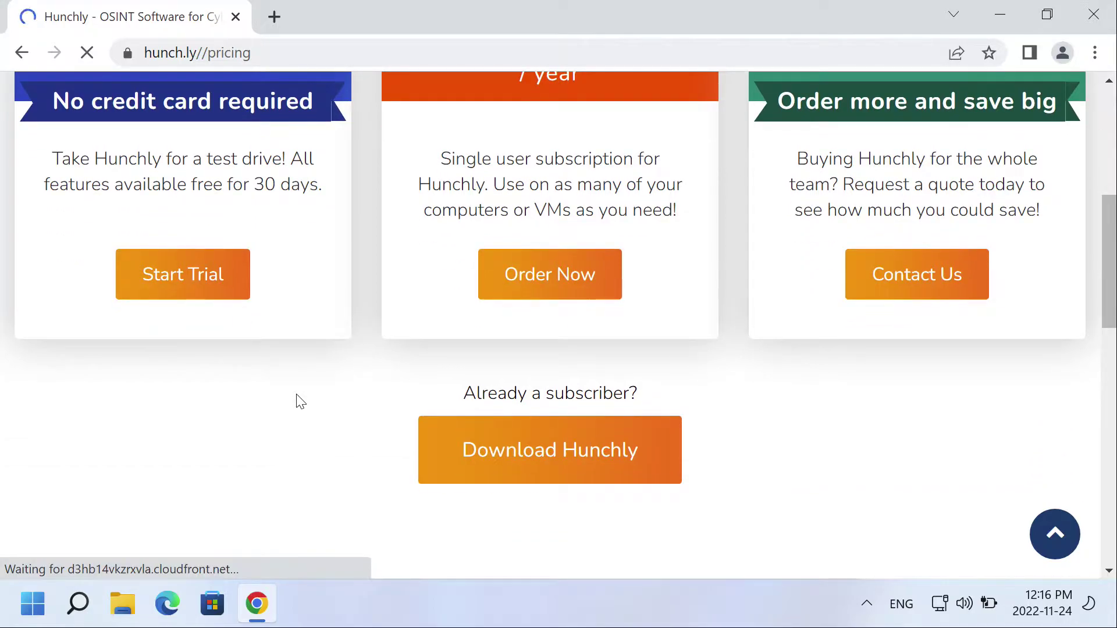
left_click(502, 437)
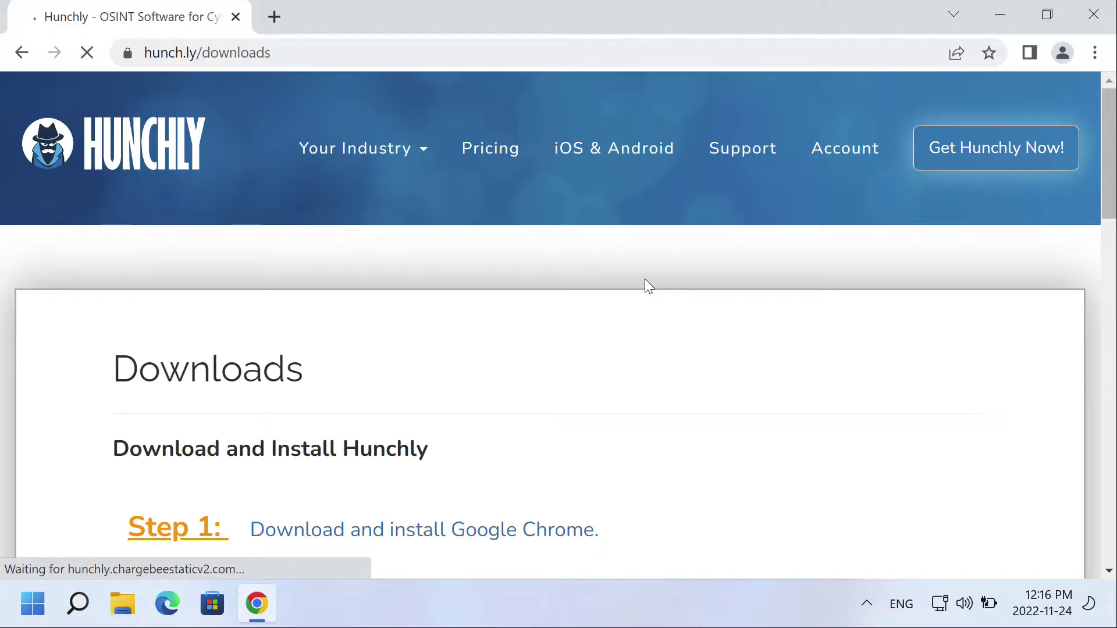
Scroll to Step 2 and download the Windows installer hunchlyinstaller.msi.
scroll(645, 279, "down", 4)
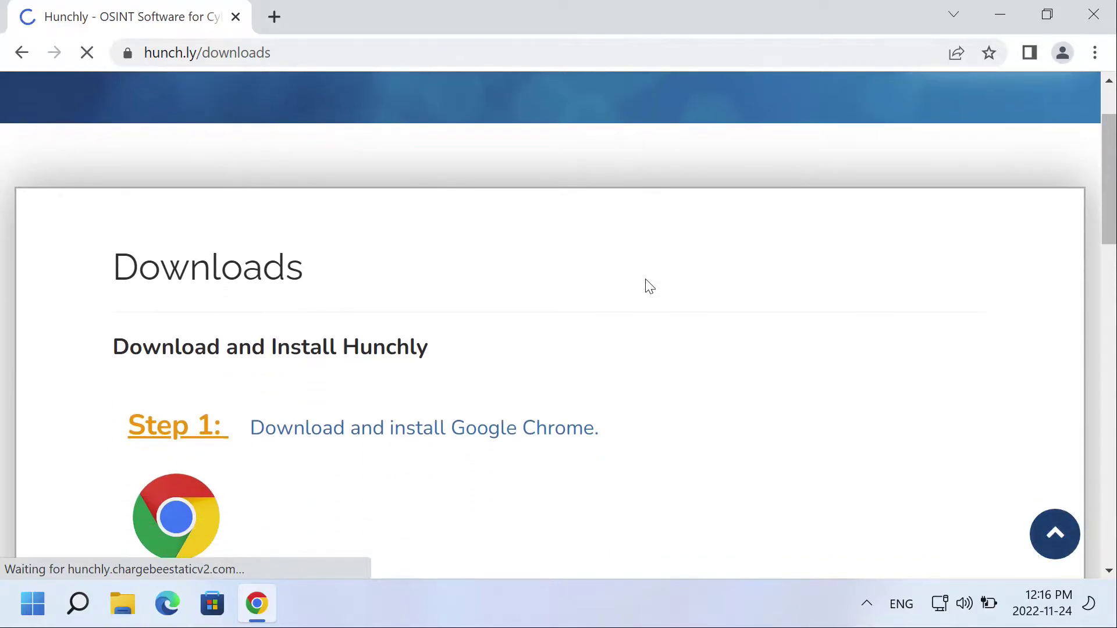
scroll(646, 282, "down", 2)
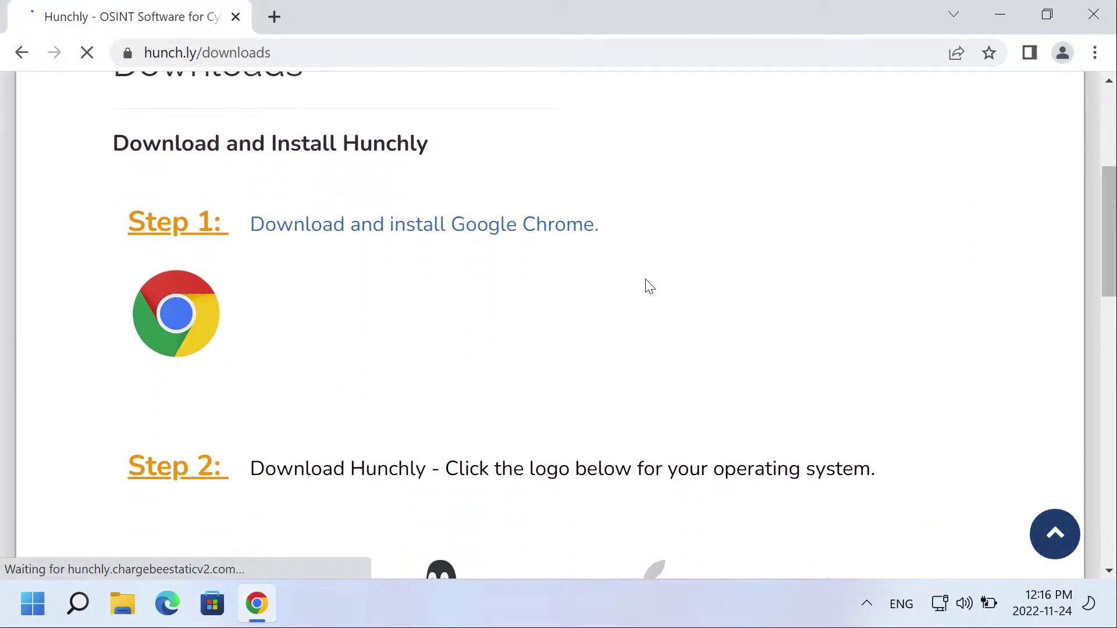
scroll(645, 282, "down", 2)
scroll(645, 282, "down", 1)
scroll(646, 282, "down", 2)
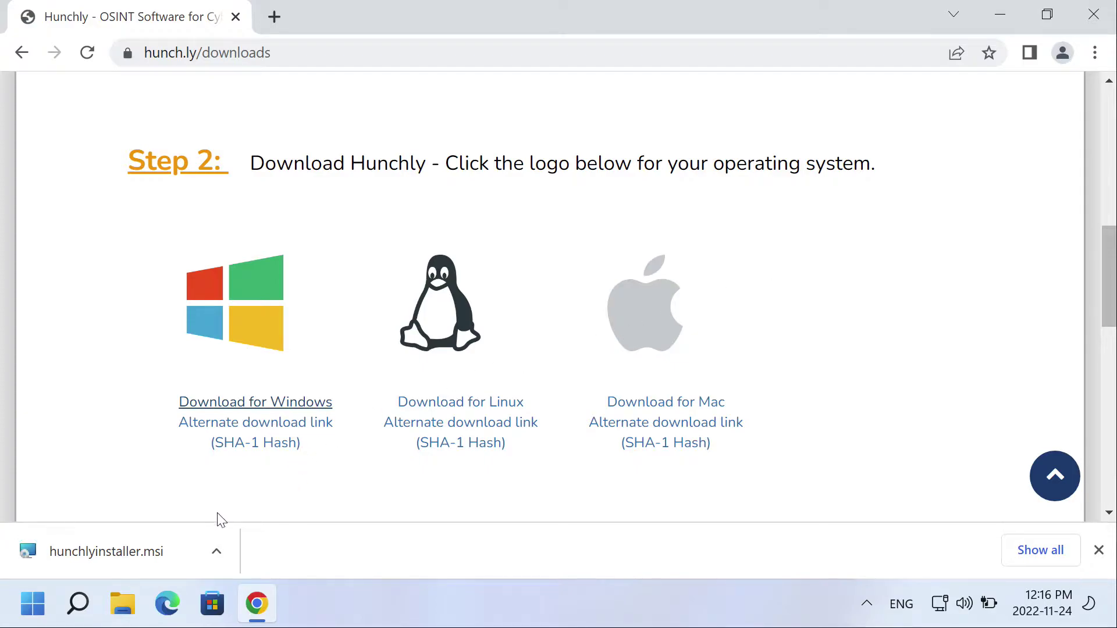
Run hunchlyinstaller.msi, accept the EULA, keep the default install folder, and browse for a license file.
left_click(157, 543)
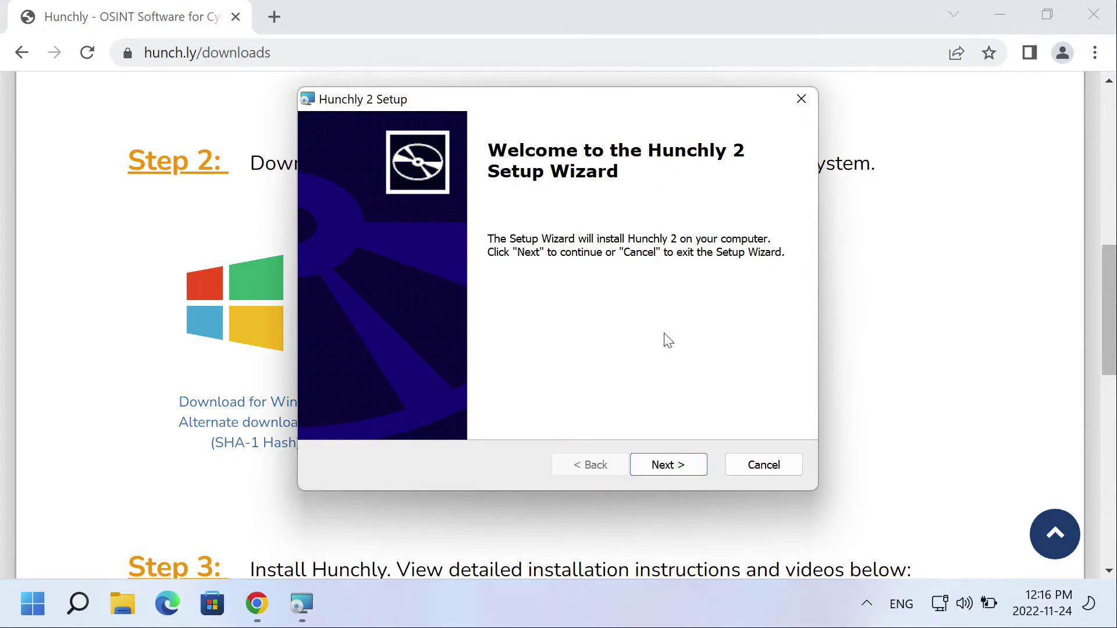
left_click(669, 465)
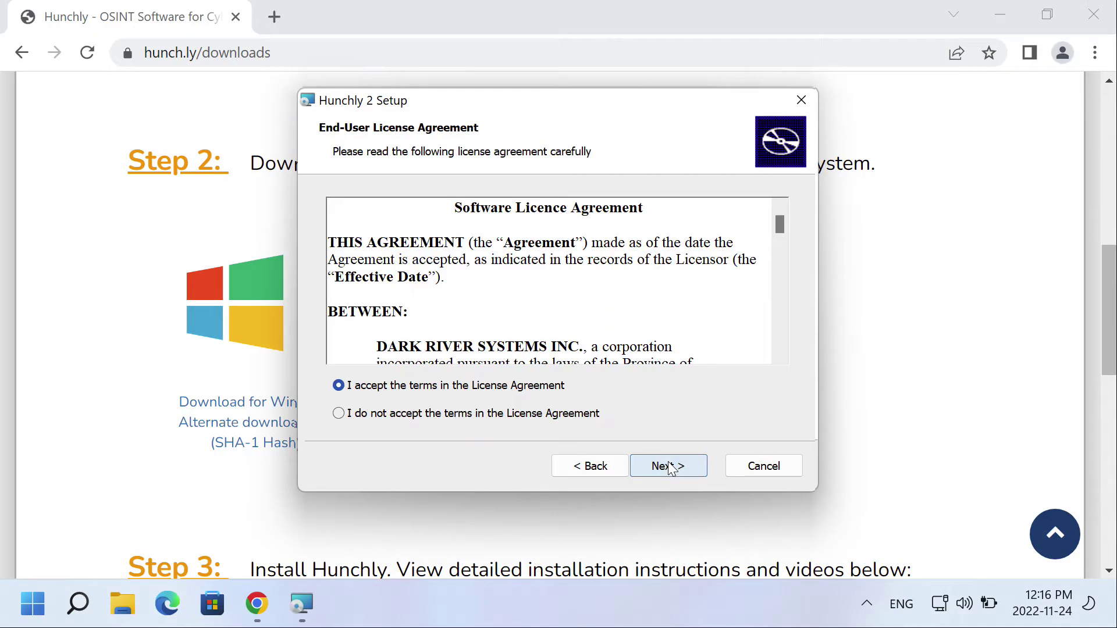
left_click(668, 466)
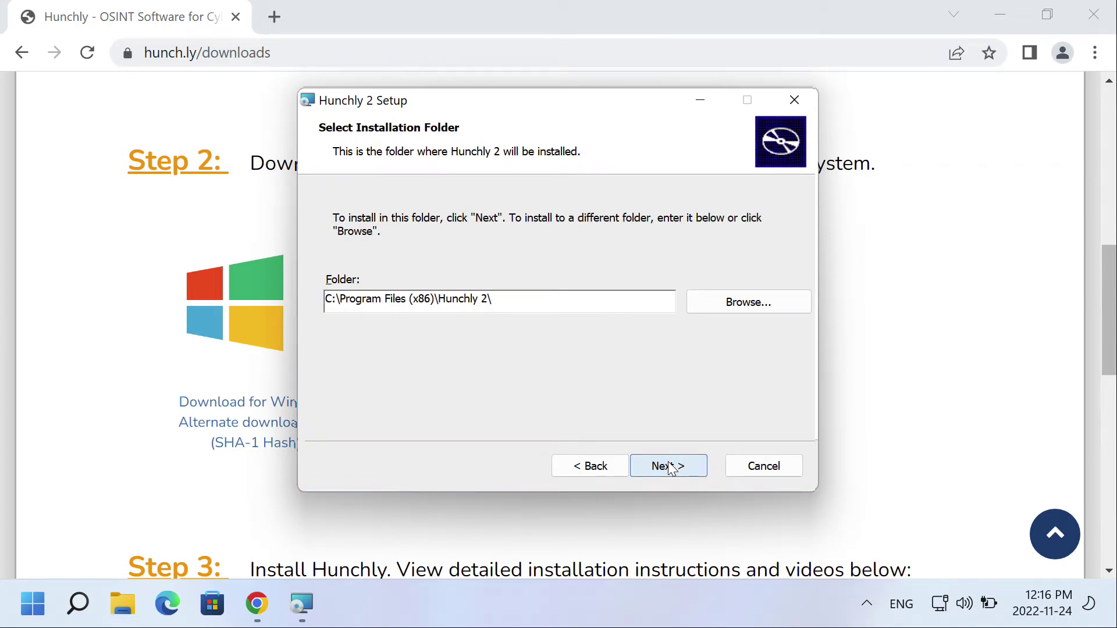
left_click(669, 466)
left_click(739, 296)
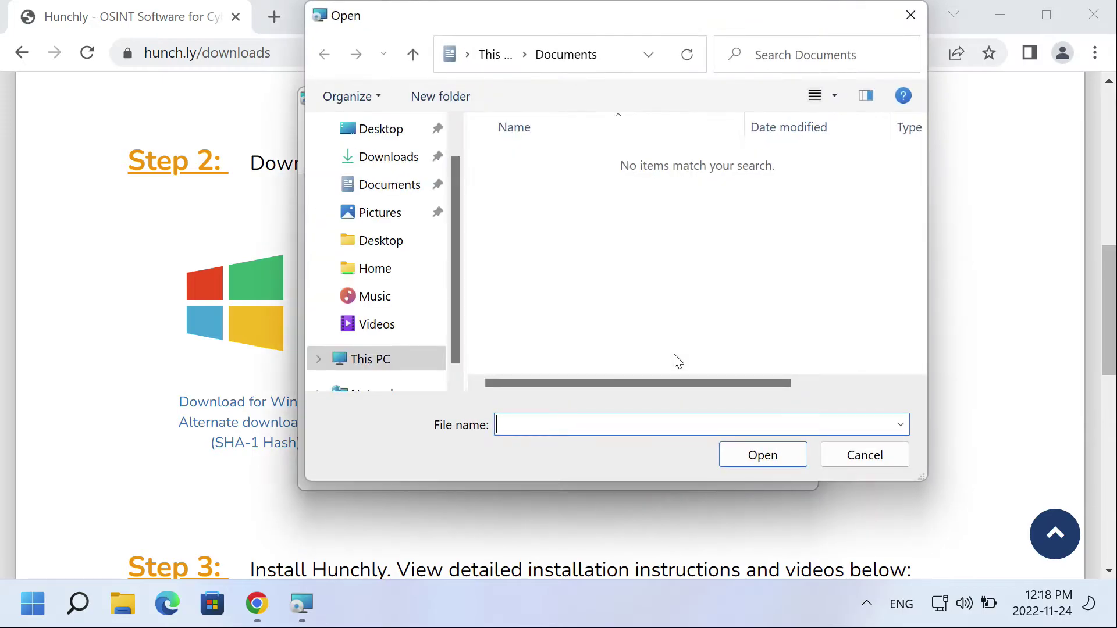
Select the Hunchly license file from Downloads and continue to shortcut configuration.
left_click(409, 157)
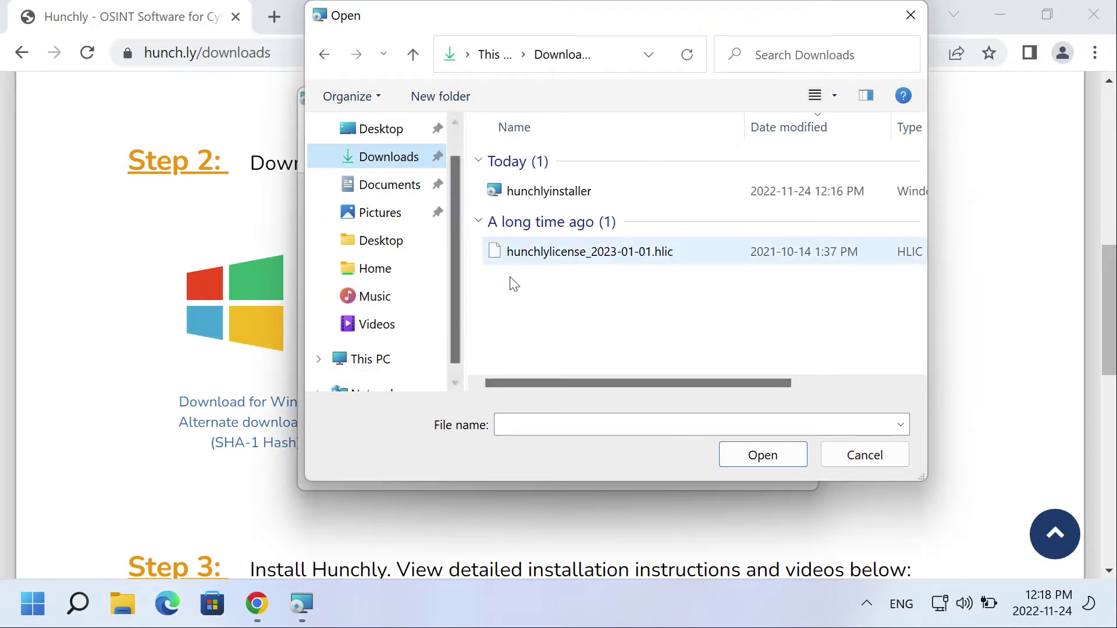
left_click(559, 261)
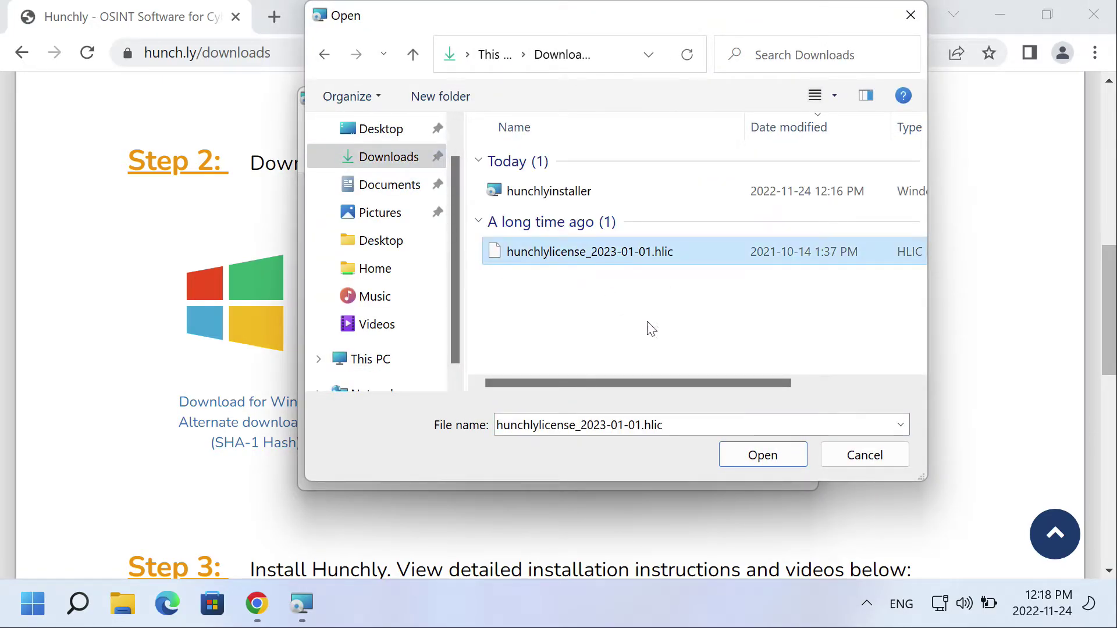
left_click(752, 454)
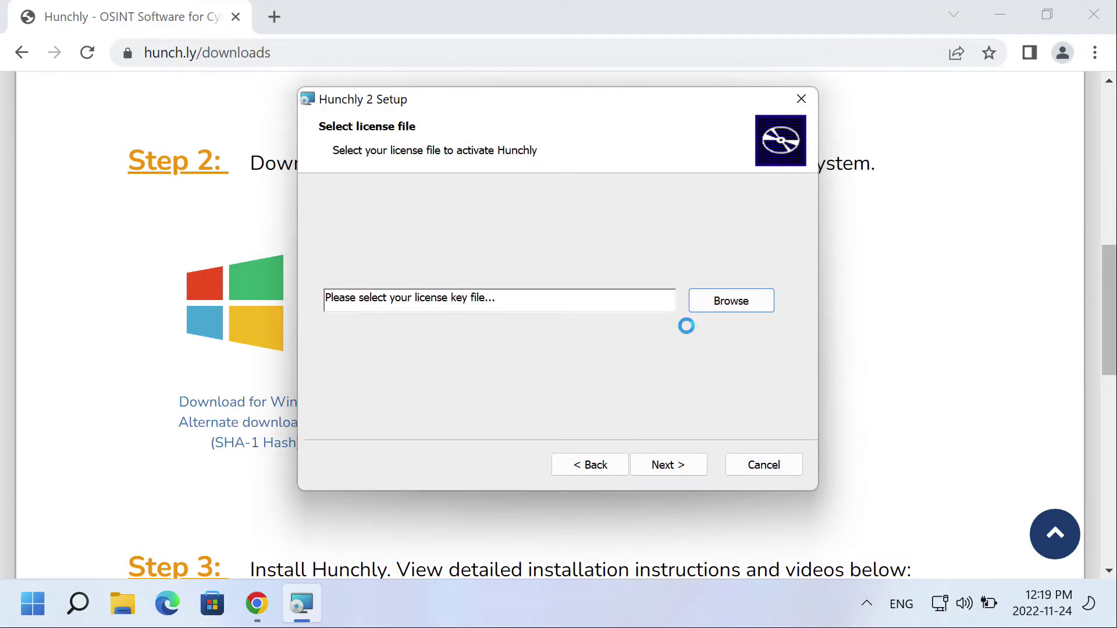
left_click(669, 462)
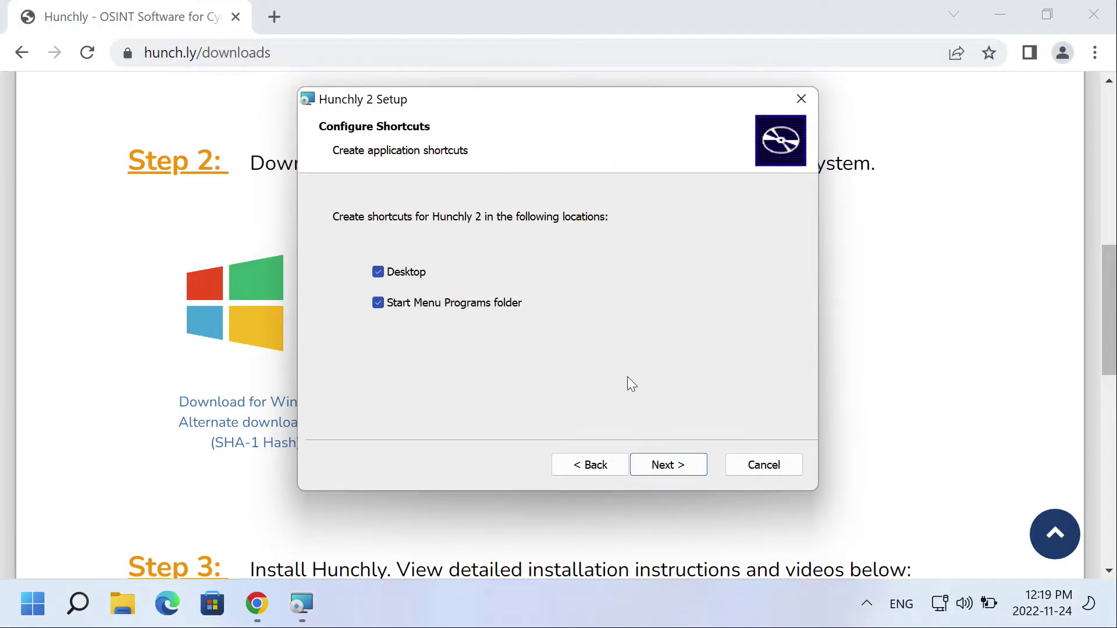
Keep both shortcuts, install Hunchly 2 with User Account Control approval, and finish the wizard.
left_click(679, 464)
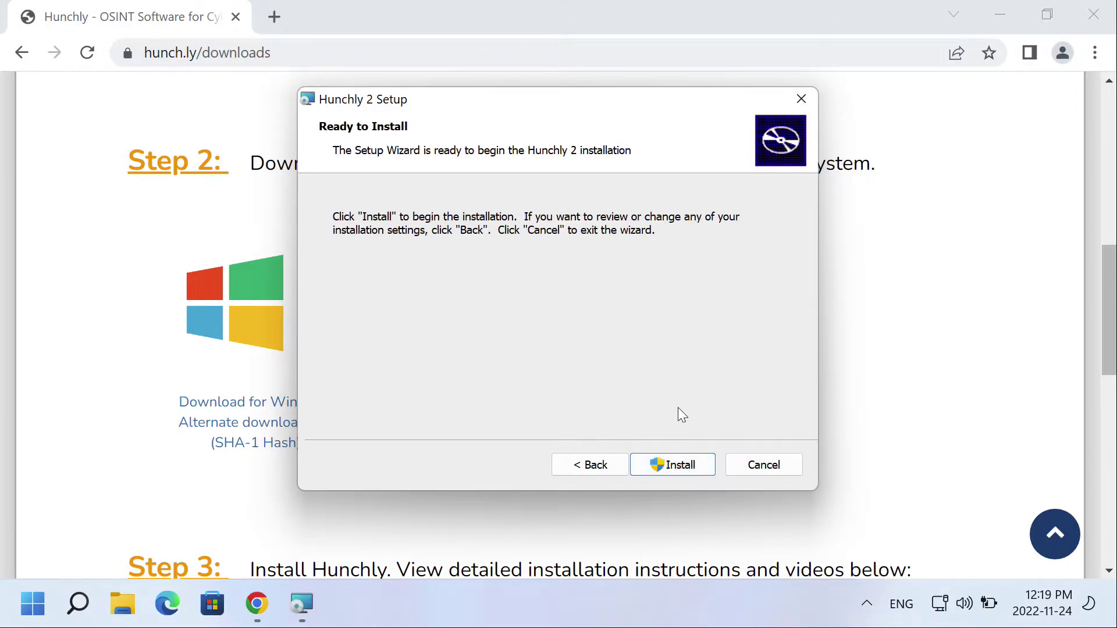
left_click(680, 463)
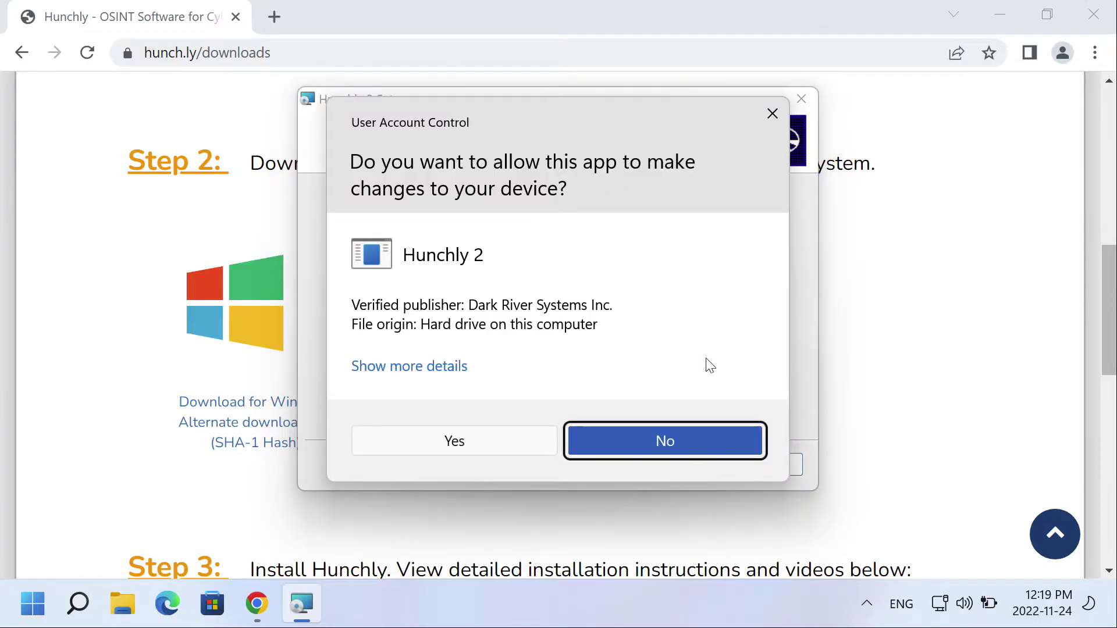
left_click(521, 442)
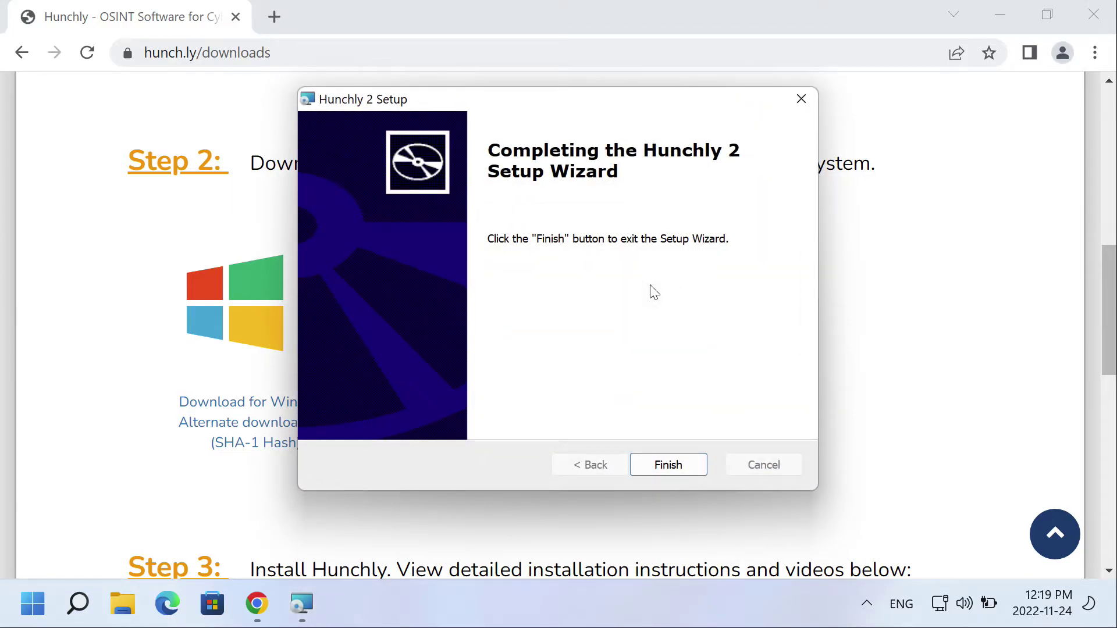
left_click(660, 473)
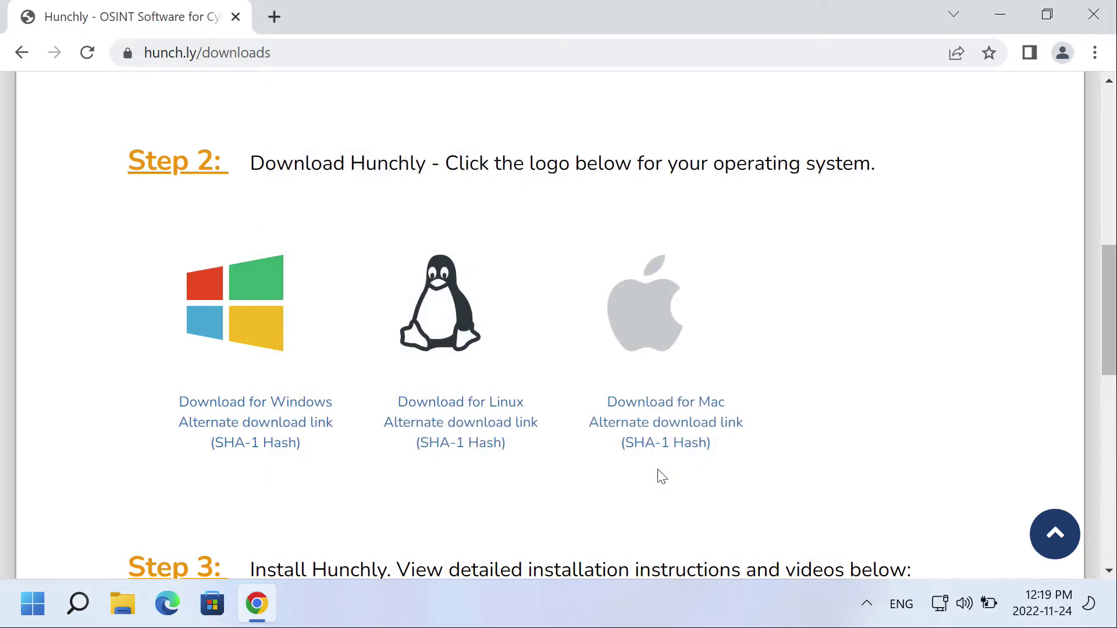
Restart Chrome and enable the Hunchly 2.0 extension from the error notice.
left_click(1091, 21)
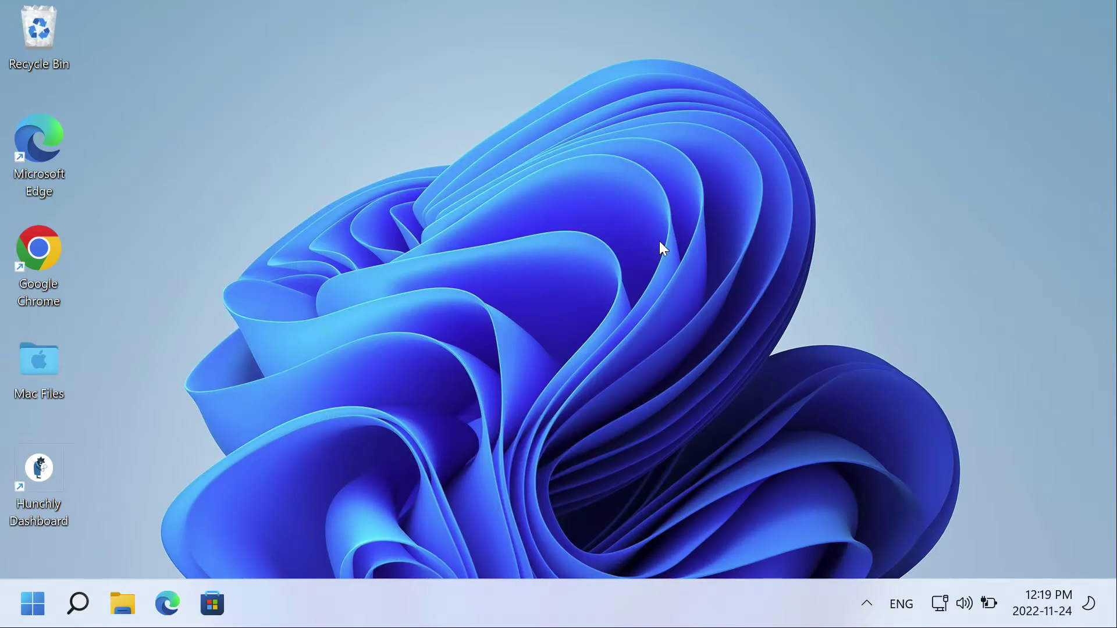
double_click(36, 295)
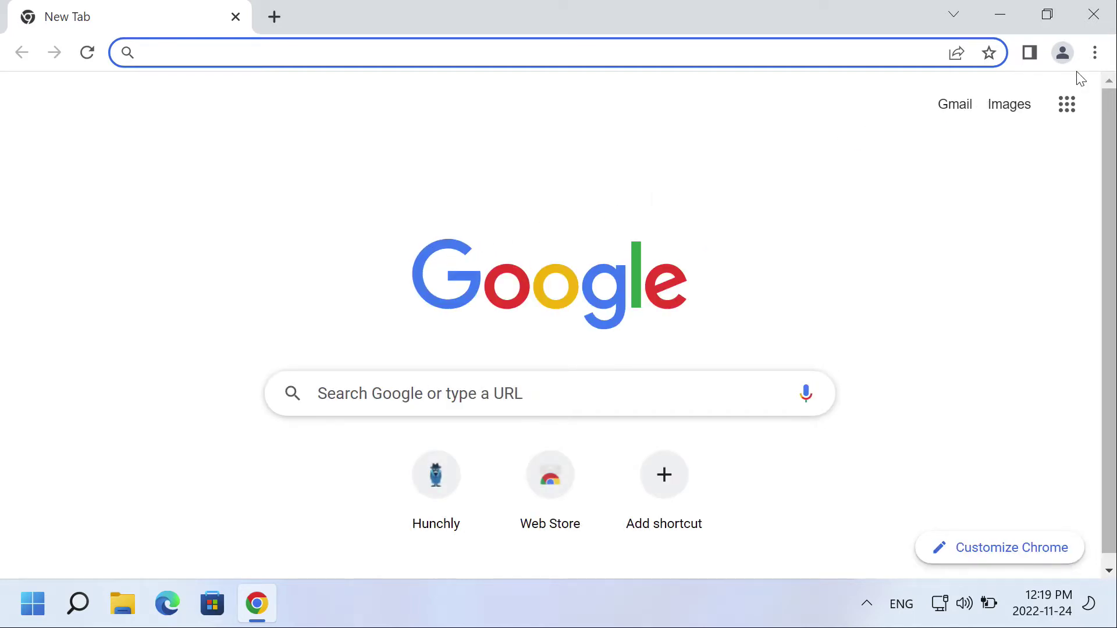
left_click(1095, 53)
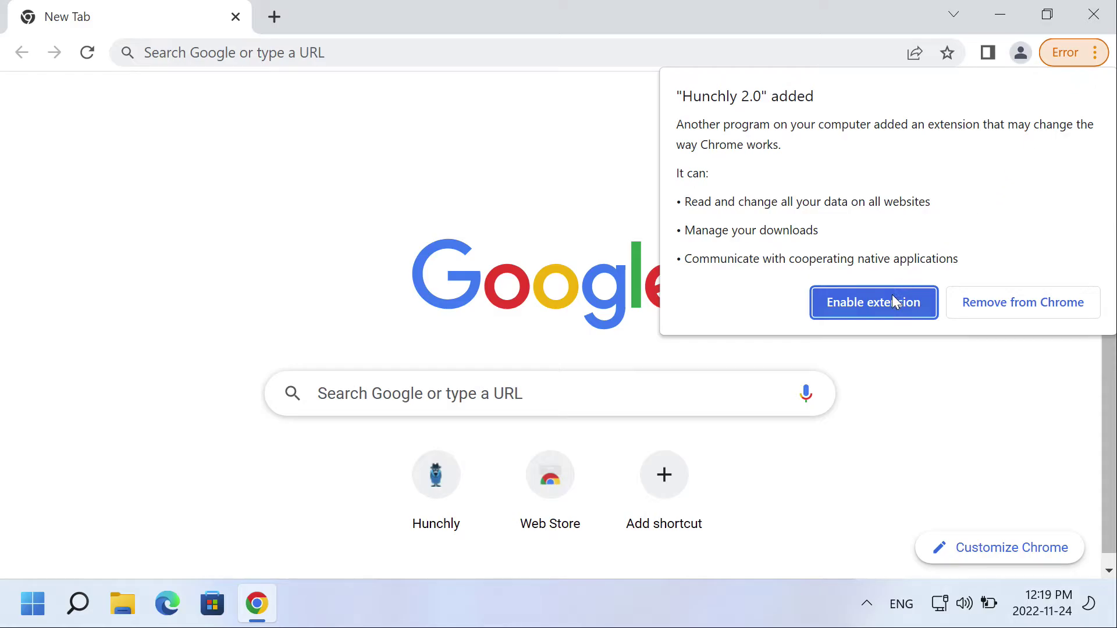
left_click(892, 298)
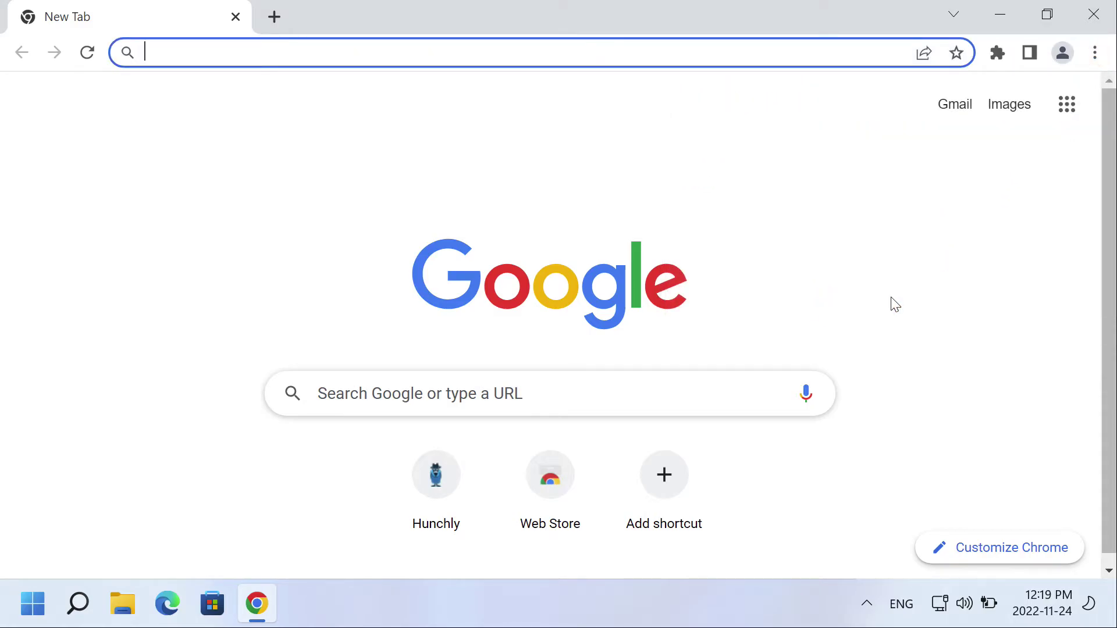
Pin Hunchly 2.0 to the toolbar and switch its page capture on.
left_click(997, 54)
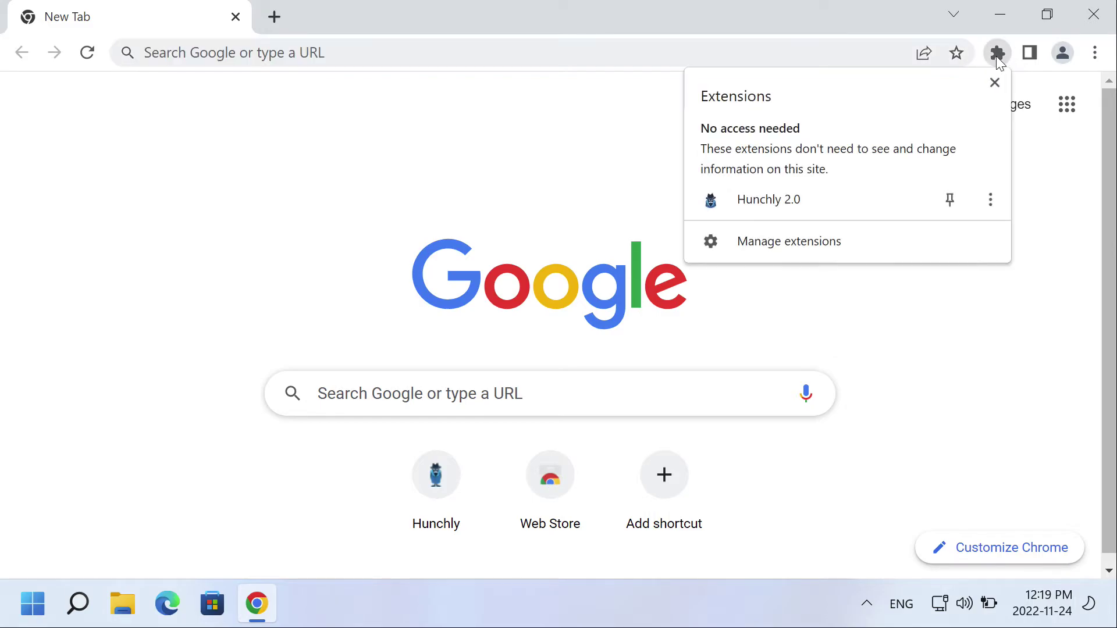
left_click(956, 200)
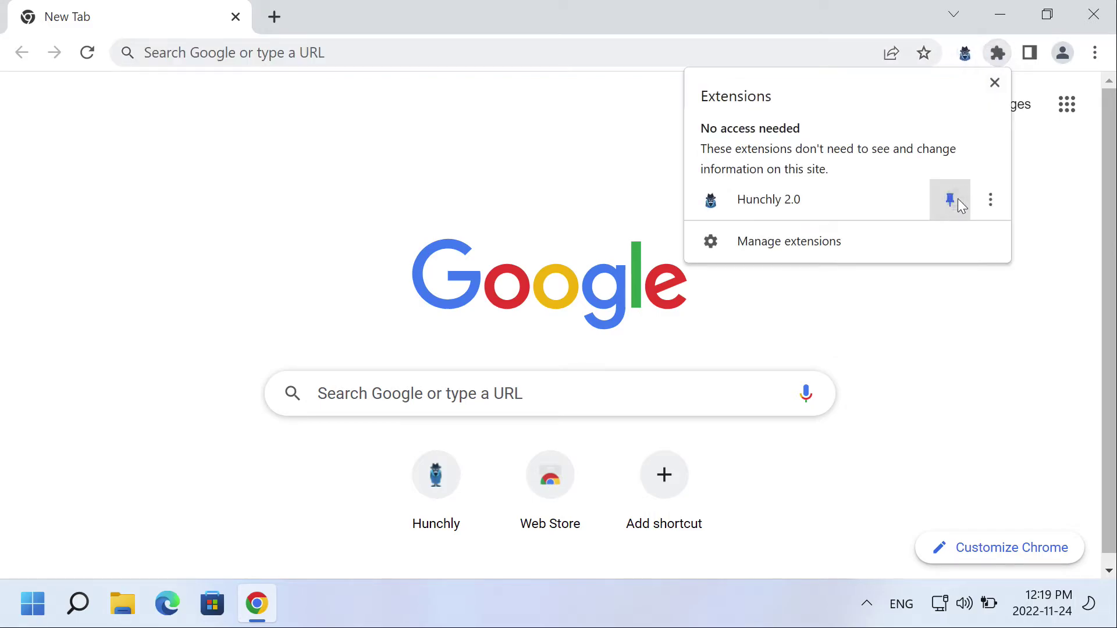
left_click(935, 285)
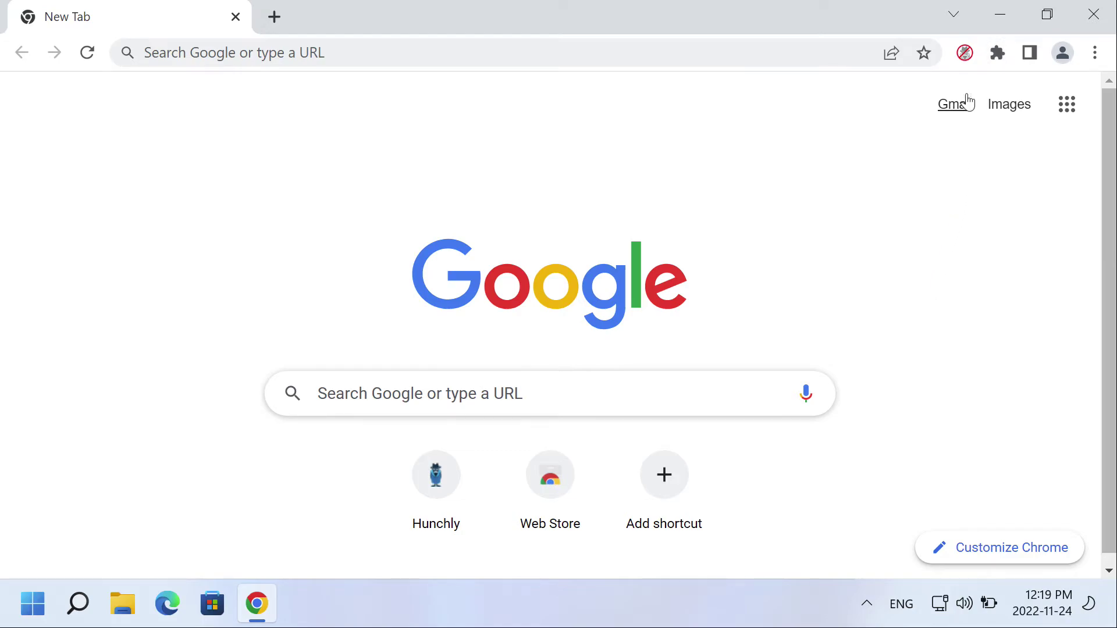
left_click(964, 53)
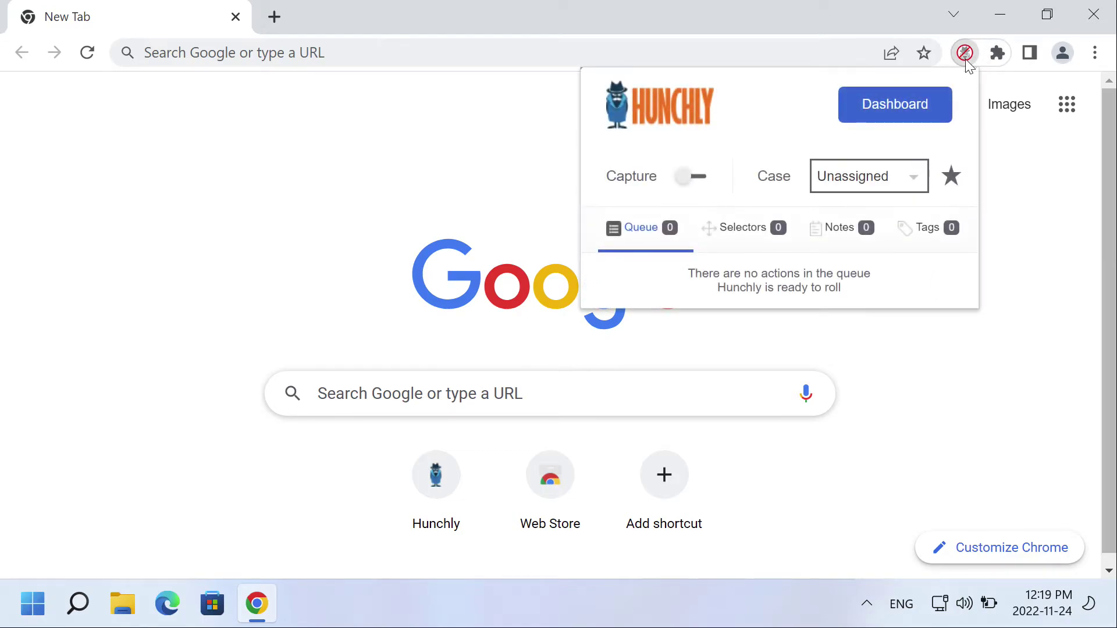
left_click(703, 180)
Check the Hunchly dashboard's empty Unassigned case, then close the dashboard.
left_click(877, 109)
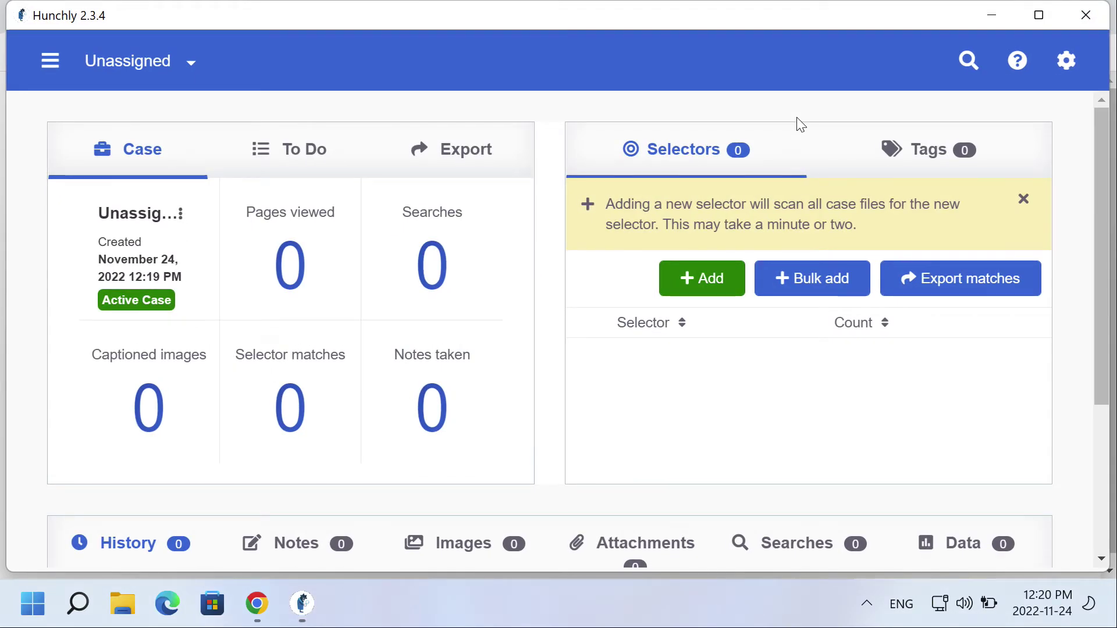
left_click(1085, 14)
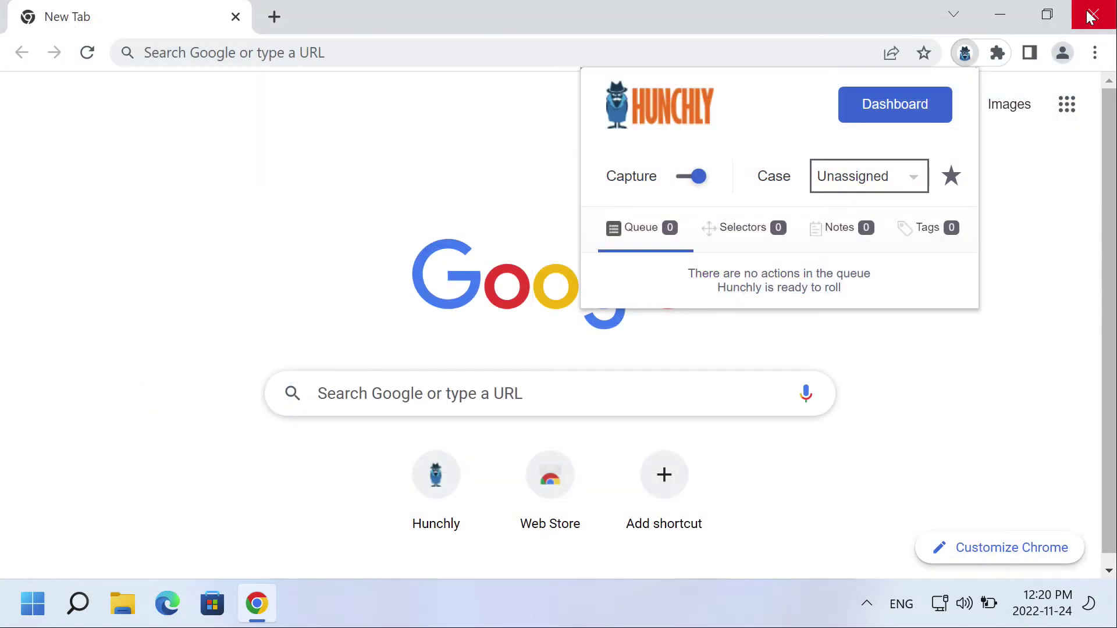
Dismiss the Hunchly panel and search Google for 'hunchly 2 chrome extension'.
left_click(1035, 174)
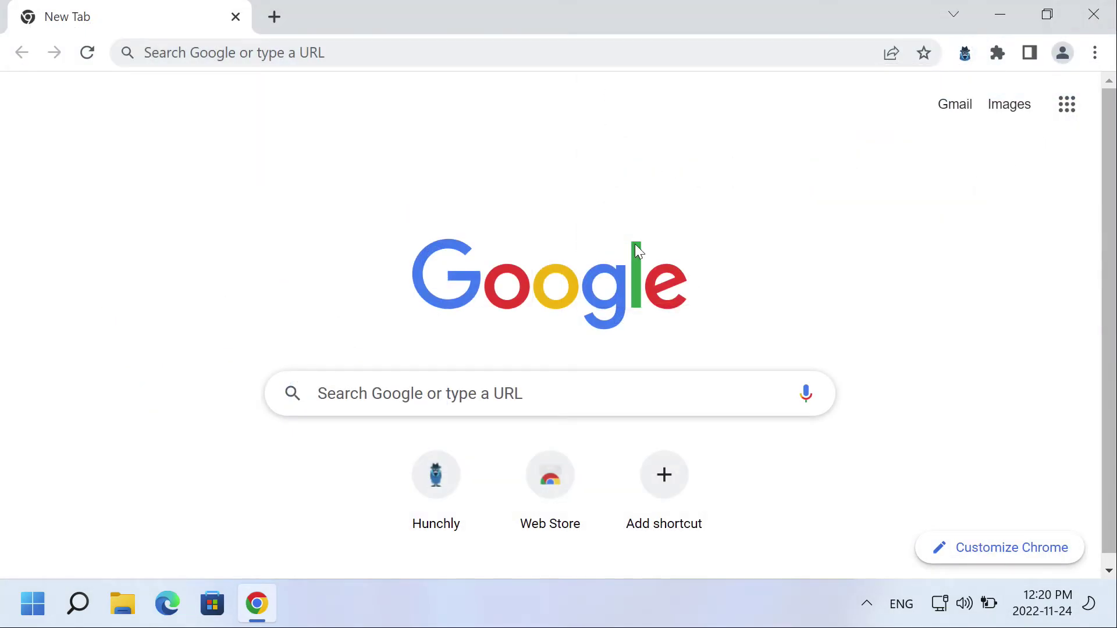
left_click(504, 394)
type("hun")
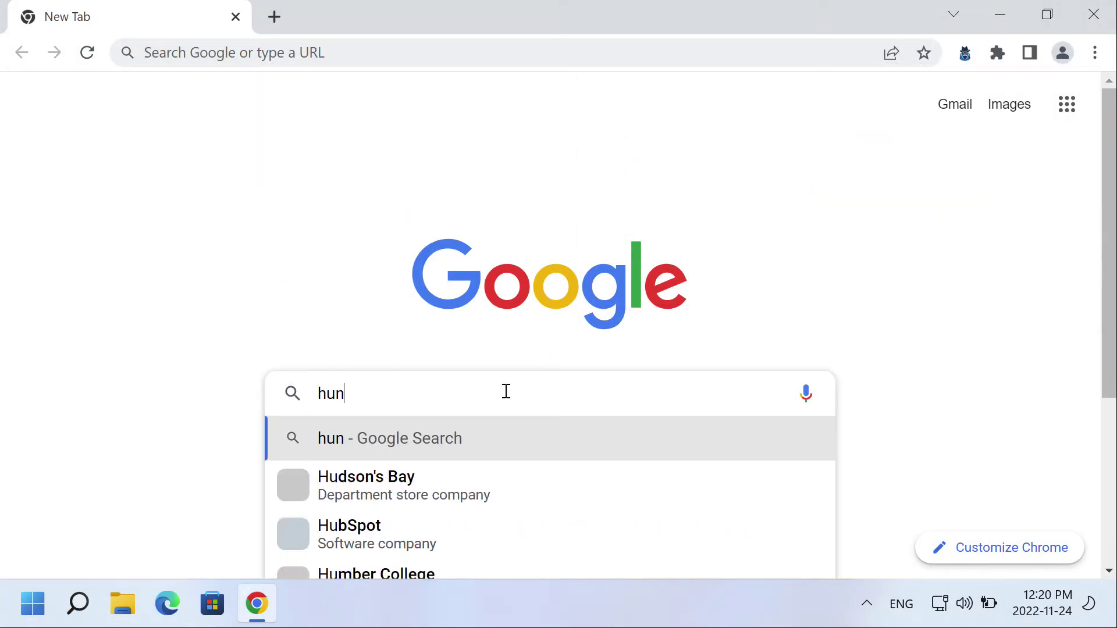
type("chly 2 chrome ex")
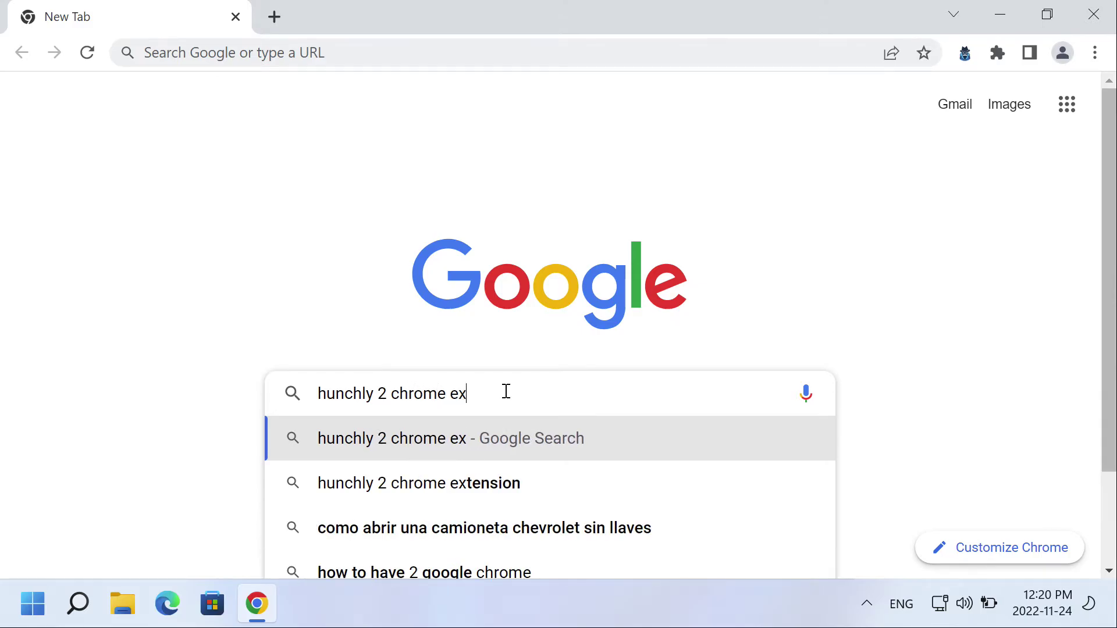
type("tension")
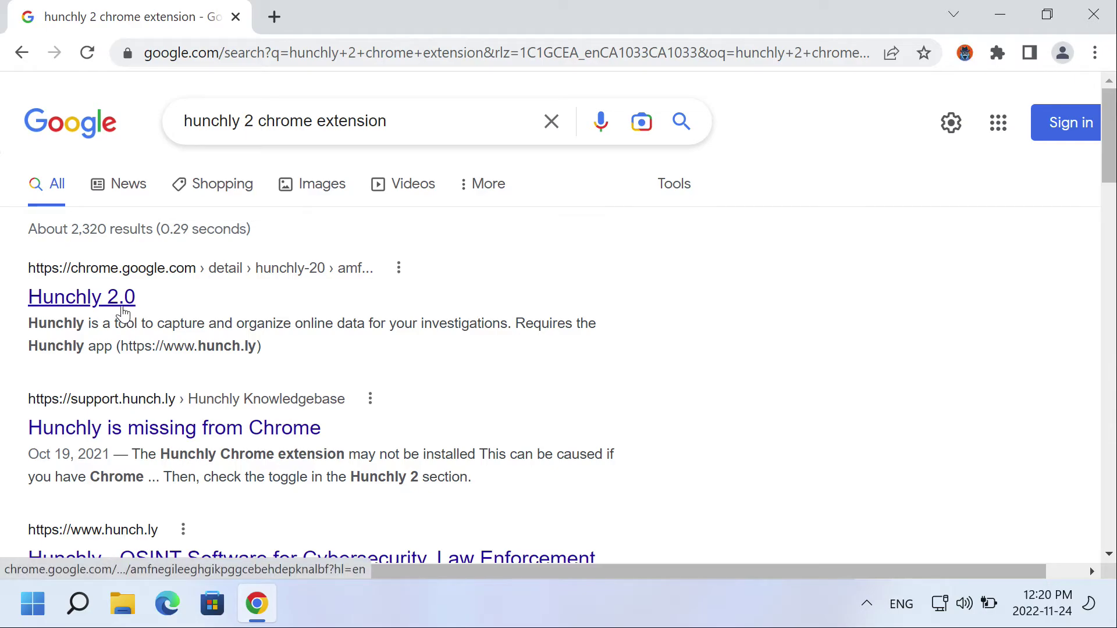
left_click(122, 307)
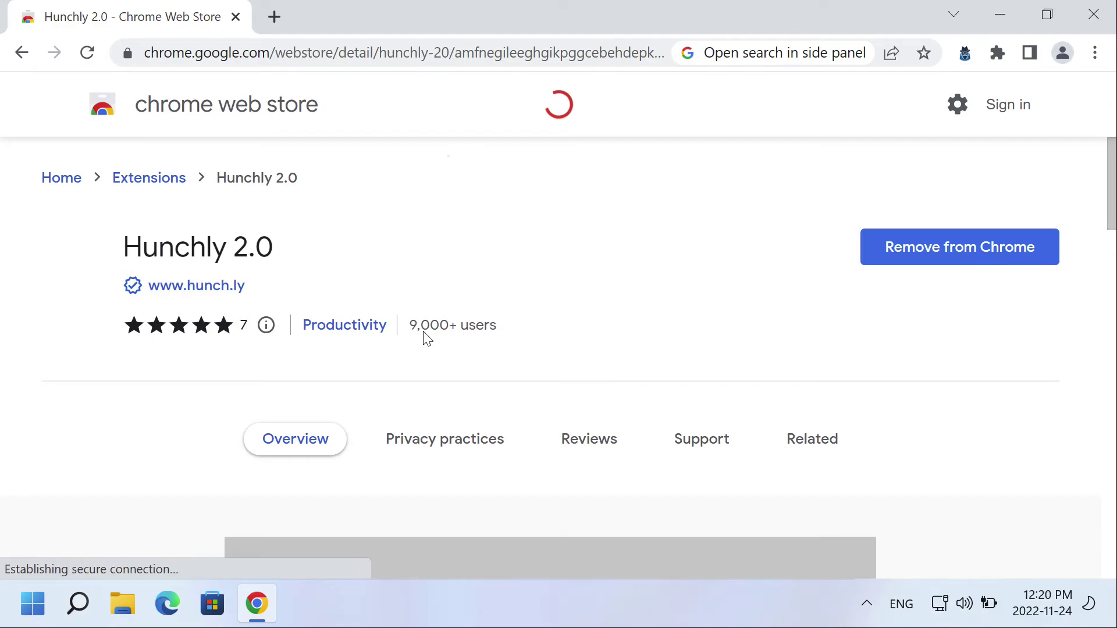
left_click_drag(267, 295, 133, 292)
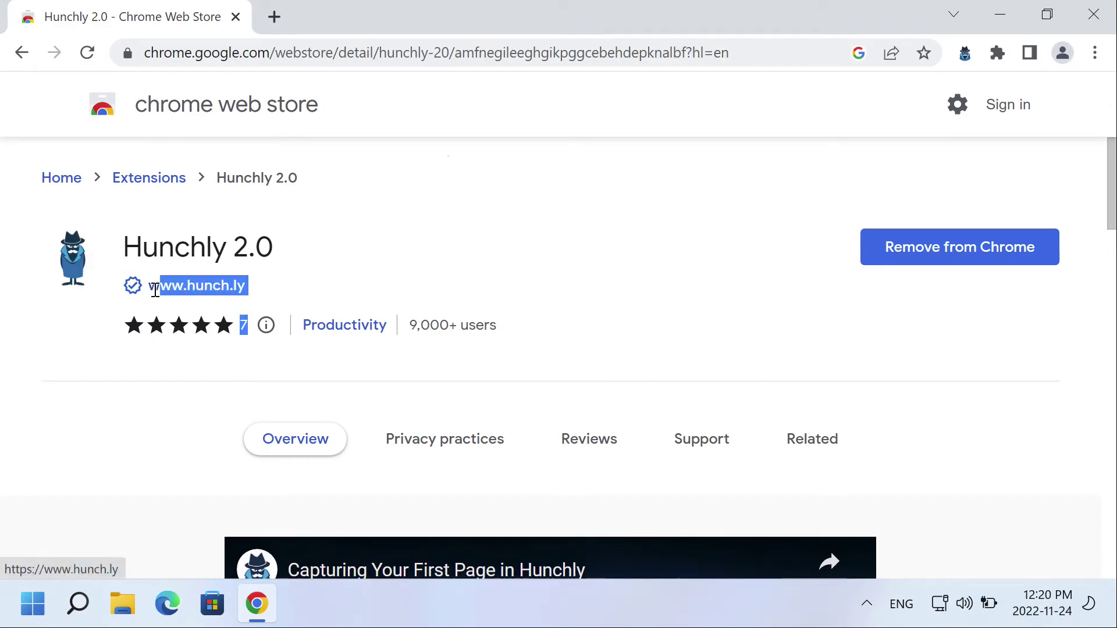
left_click(349, 281)
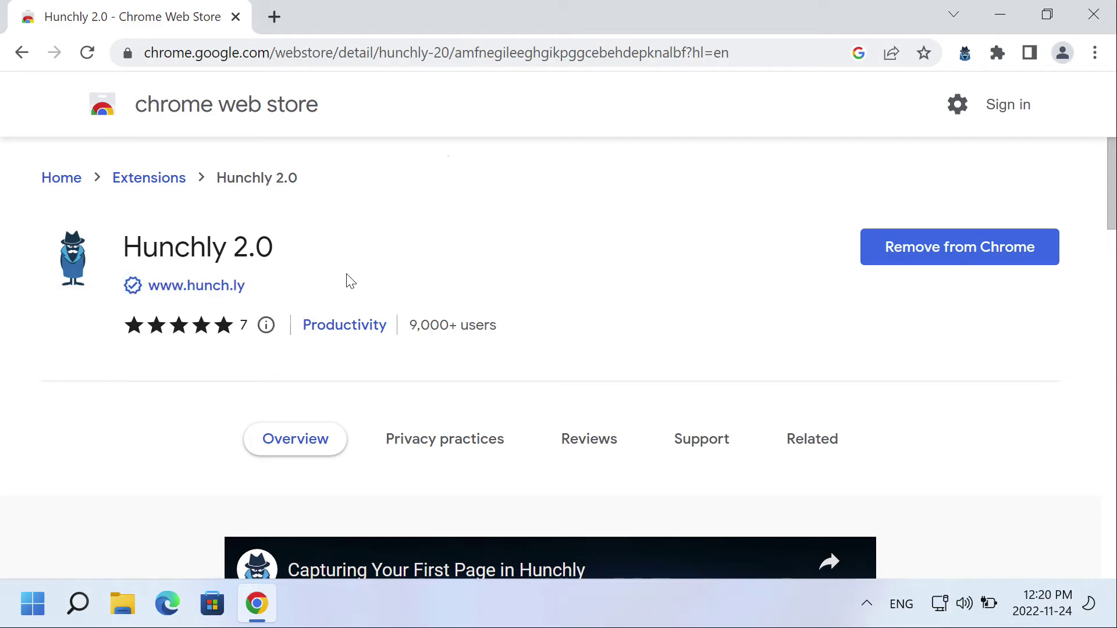